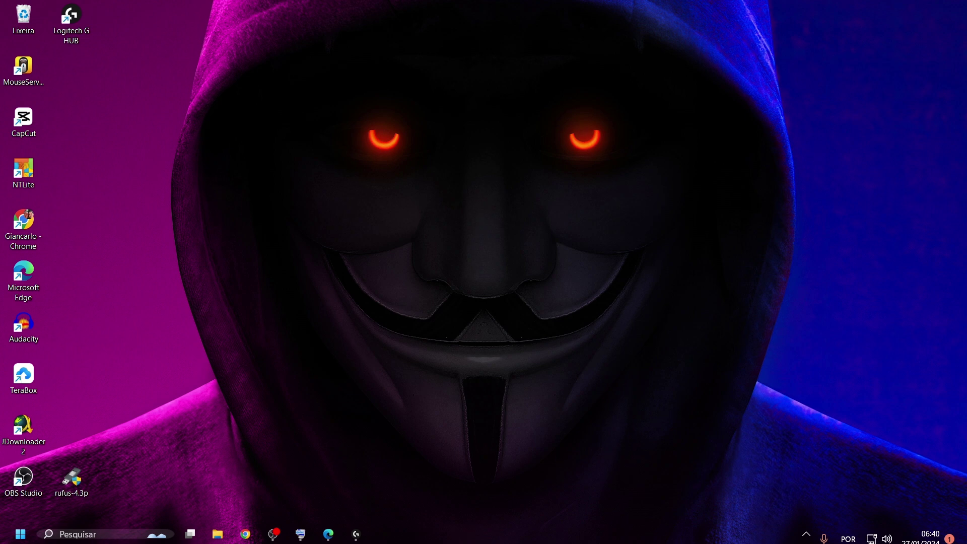
- Switch to Microsoft Edge and view the GRC DNS Benchmark and Uptodown DNS Jumper pages, accepting all cookies and dismissing the ad
click(329, 534)
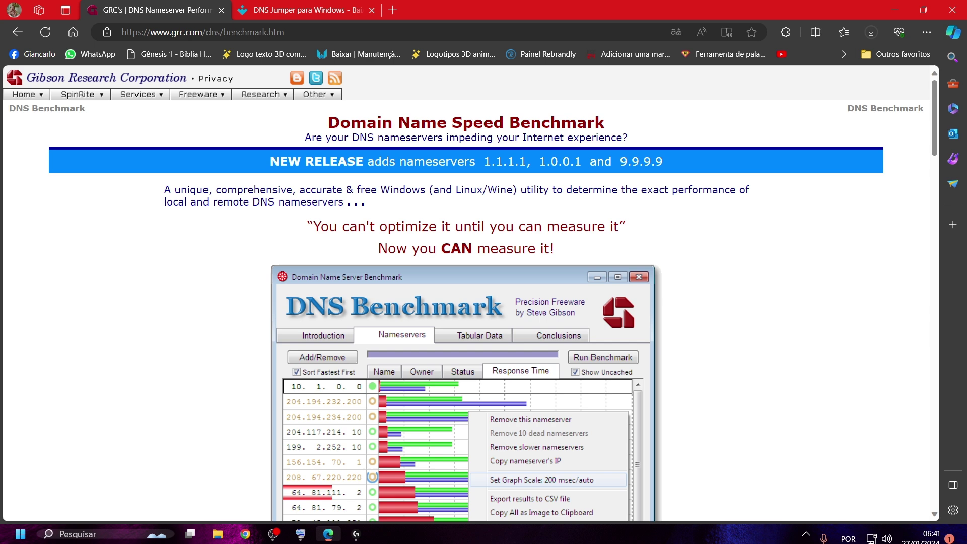
click(283, 10)
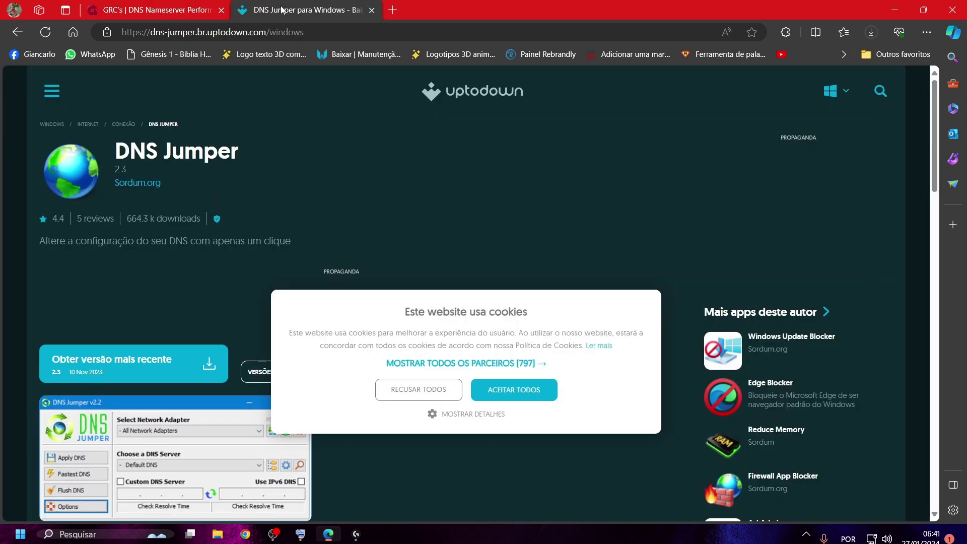
click(527, 391)
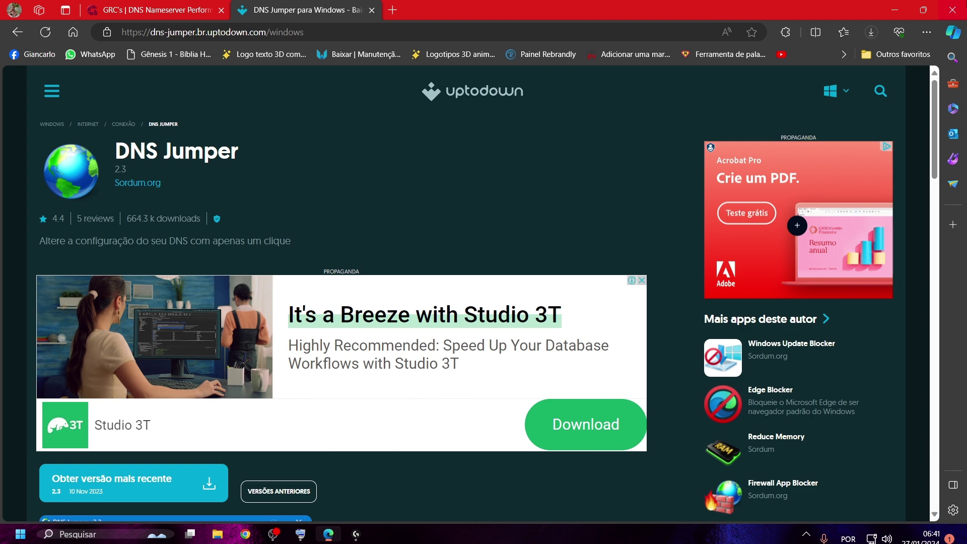
click(101, 6)
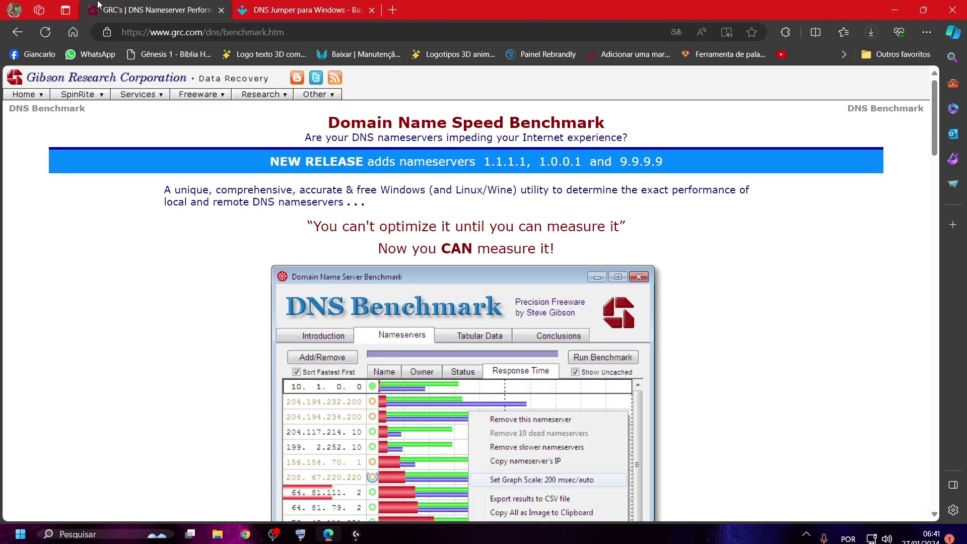
click(255, 4)
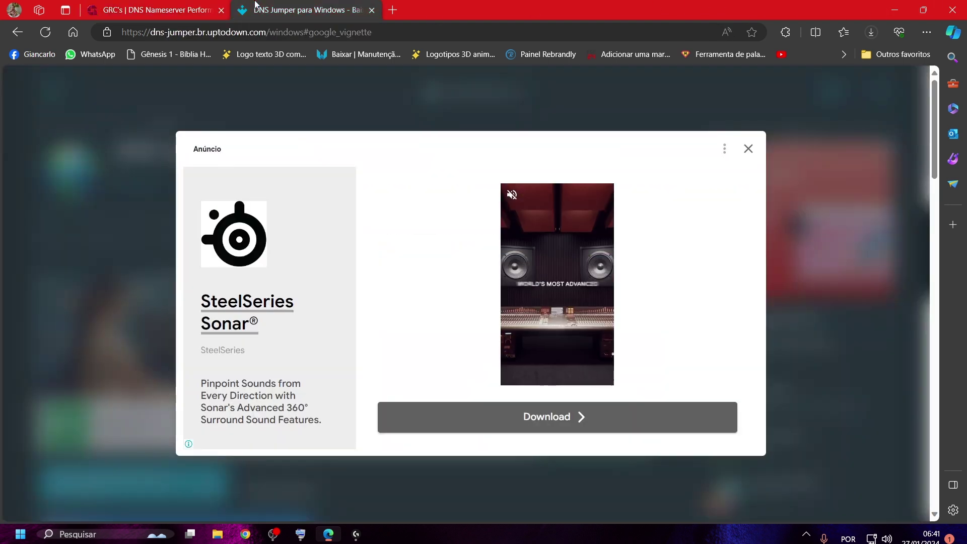
click(749, 148)
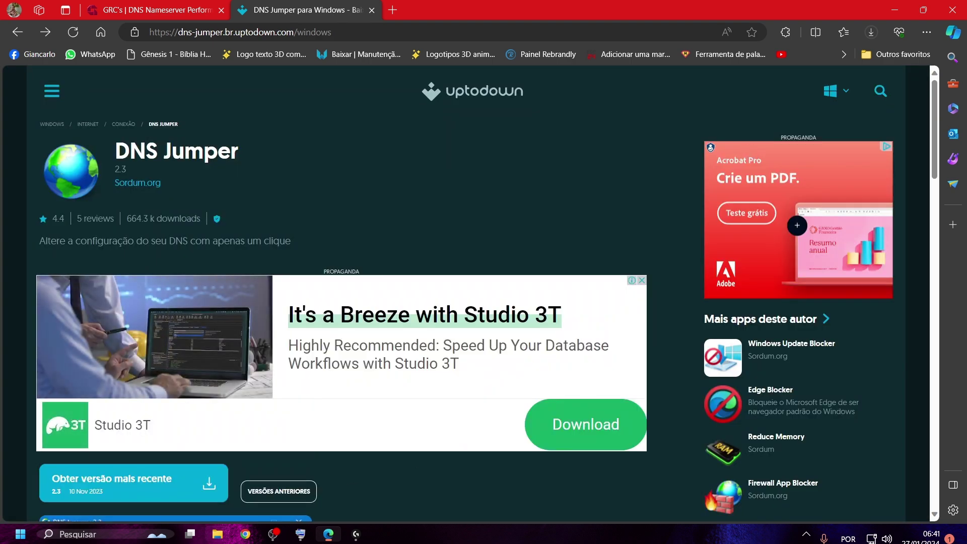
- Launch DNSBench from the Downloads folder in File Explorer and run the benchmark on its nameservers
click(217, 534)
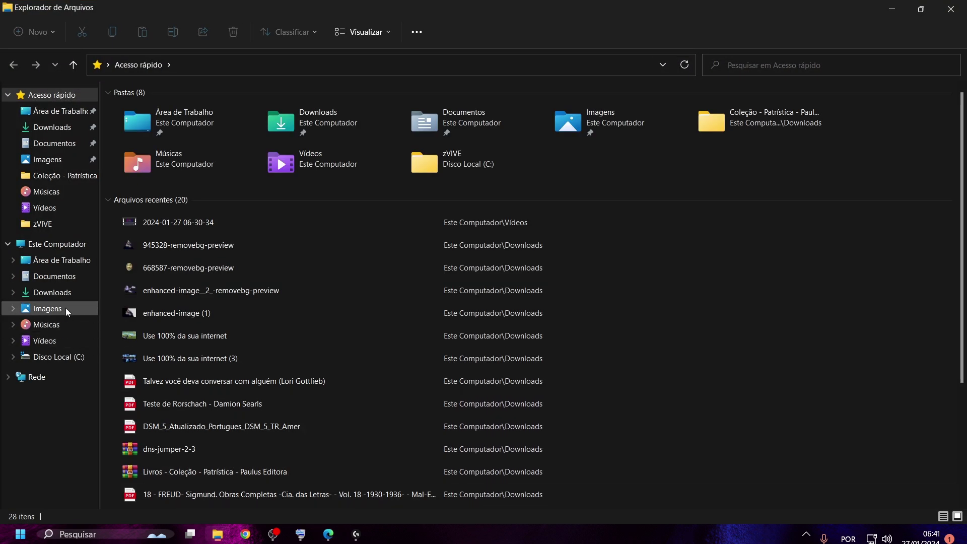
click(52, 292)
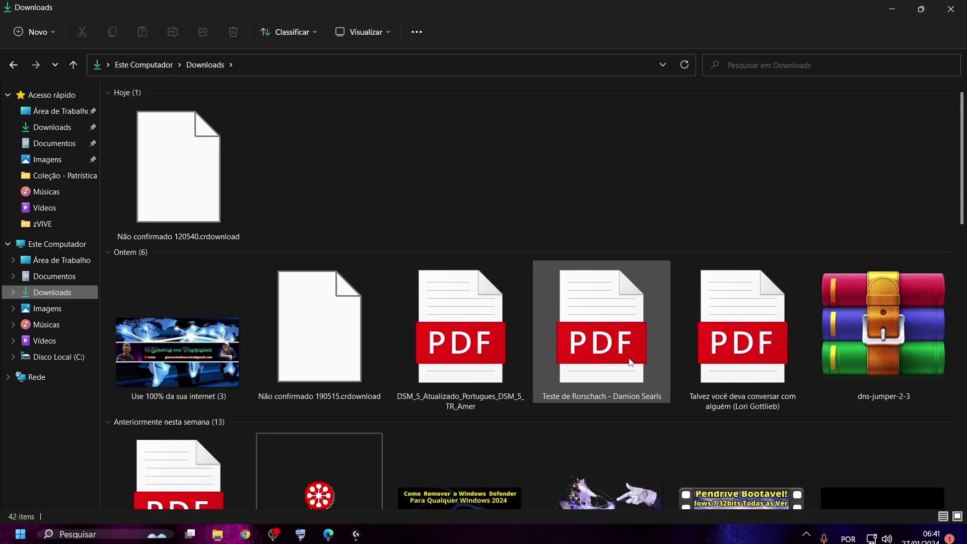
scroll(664, 354, down, 4)
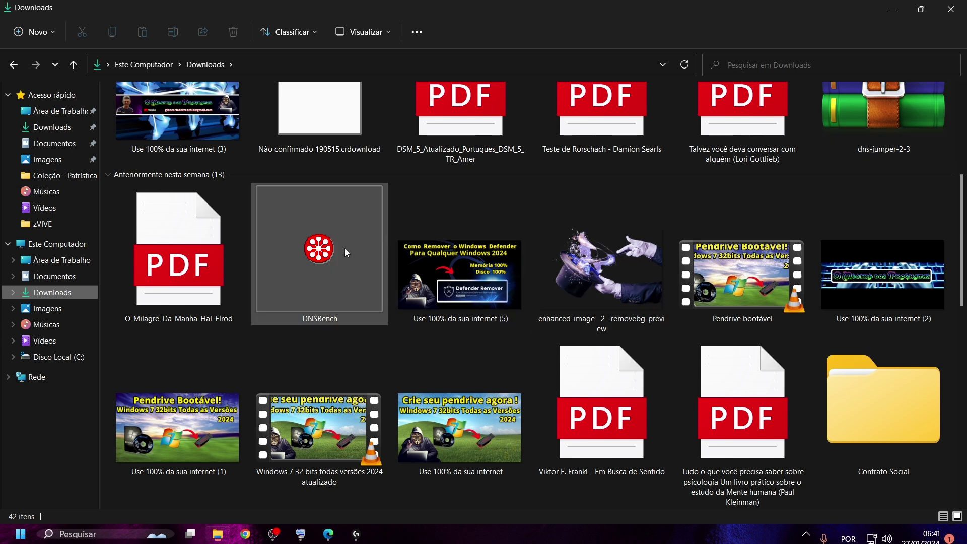
mouse_move(344, 249)
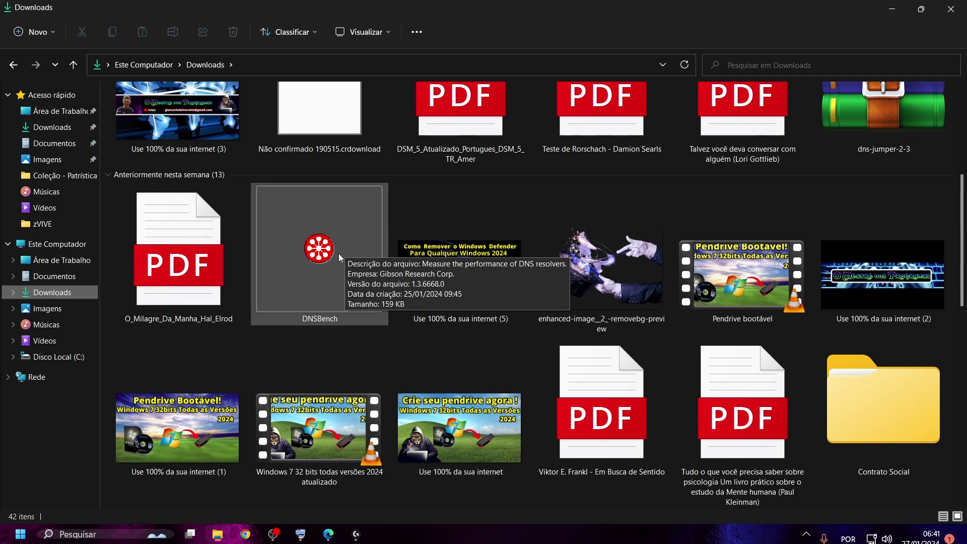
double_click(338, 253)
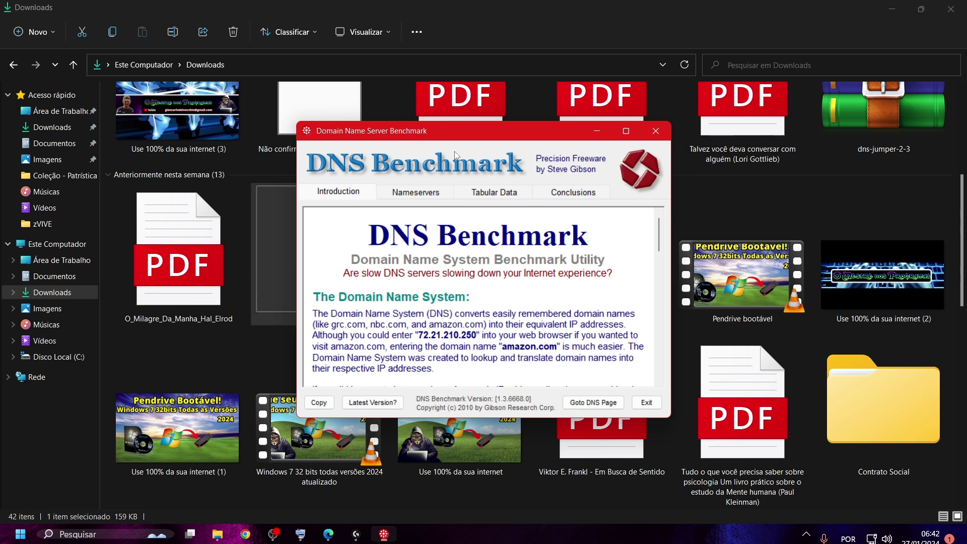
click(421, 194)
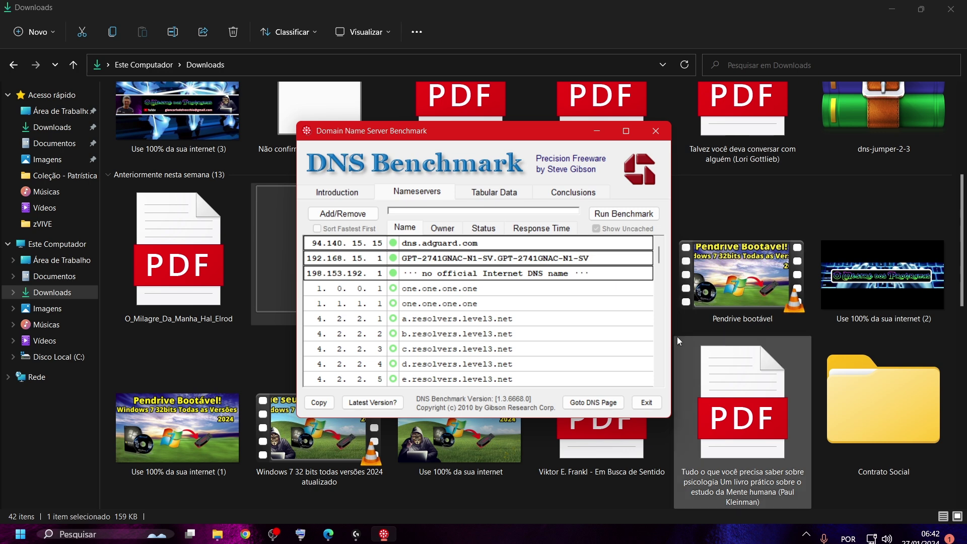
click(606, 215)
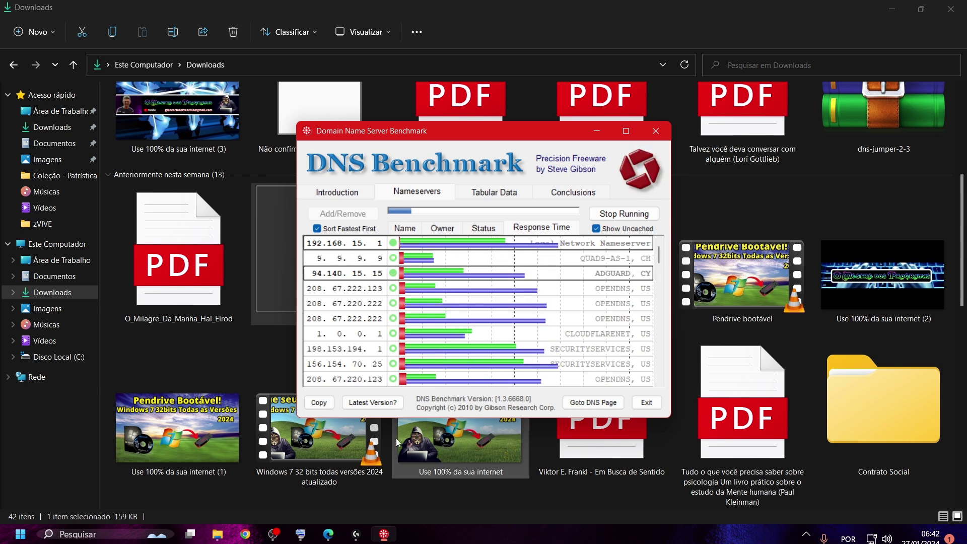
- Open the TCP/IPv4 properties of the Ethernet 3 adapter from the Network and Sharing Center in Control Panel
click(21, 538)
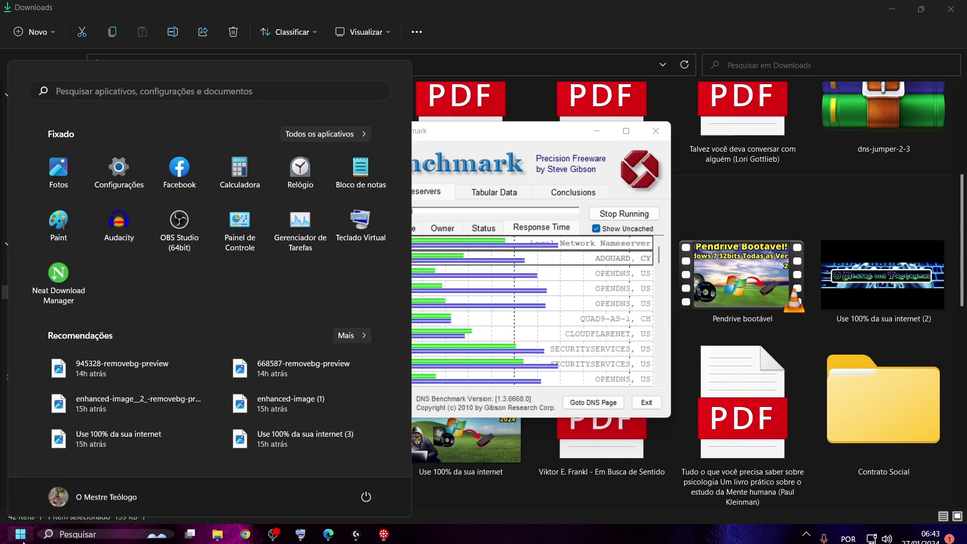
click(235, 247)
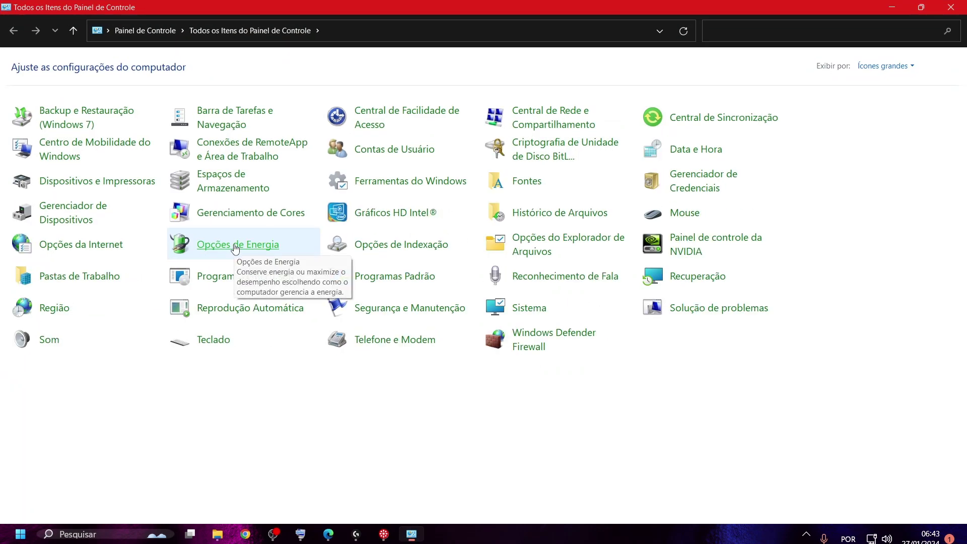
click(576, 115)
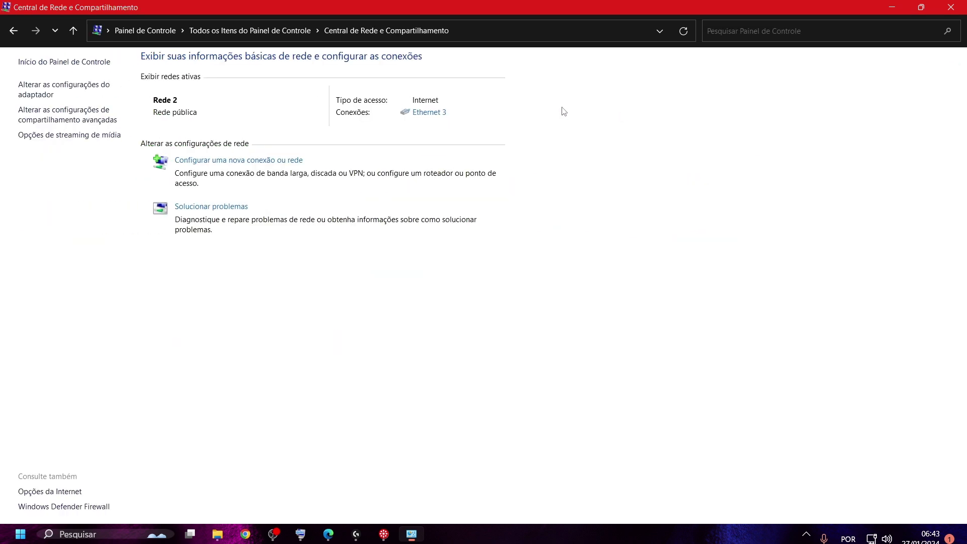
click(69, 89)
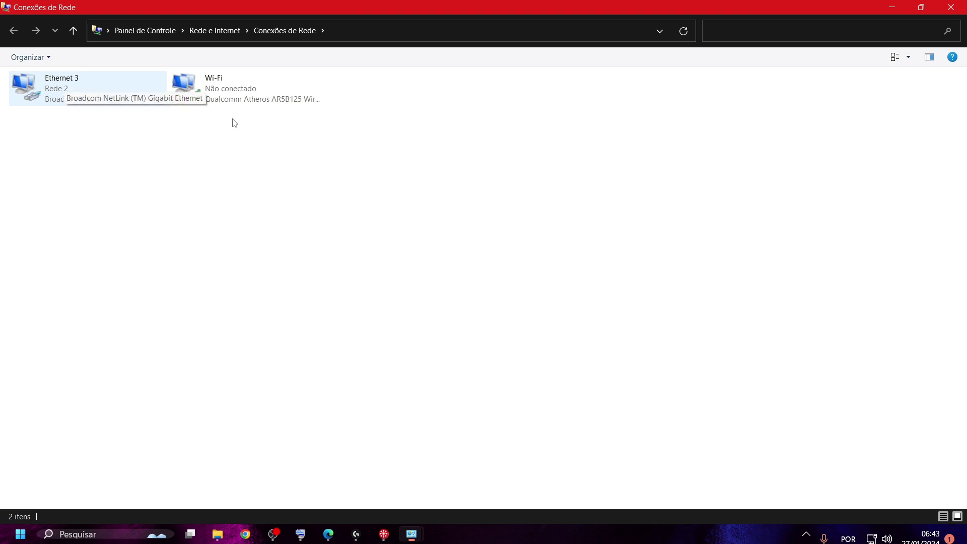
right_click(148, 109)
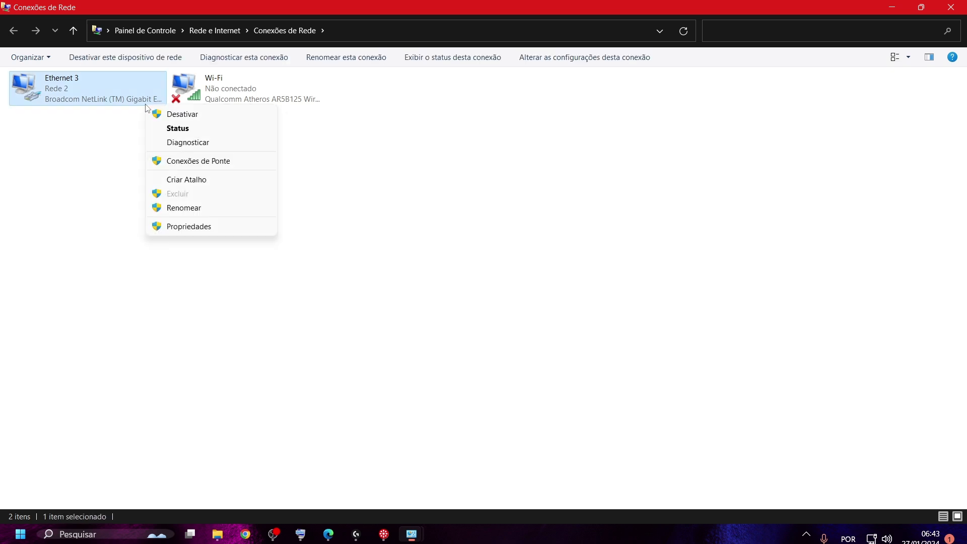
click(195, 229)
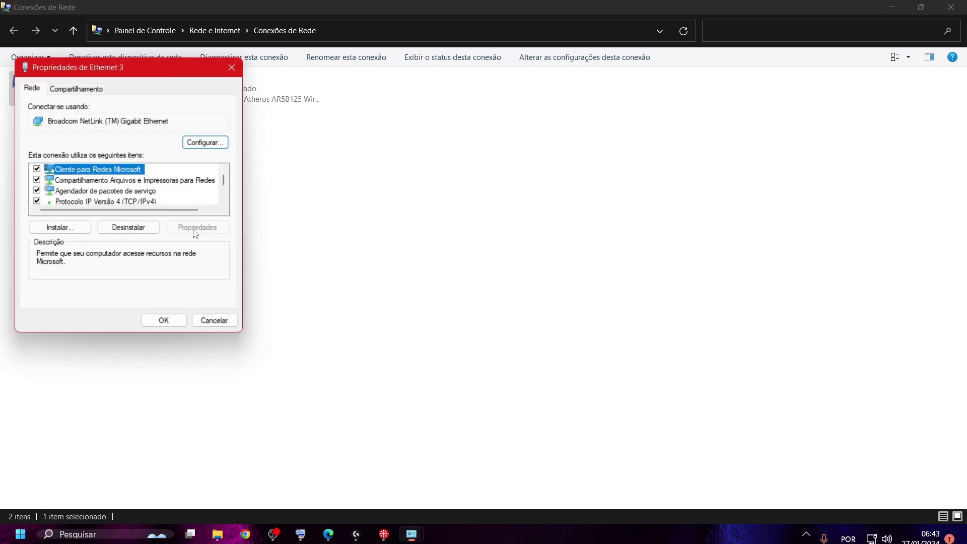
double_click(121, 203)
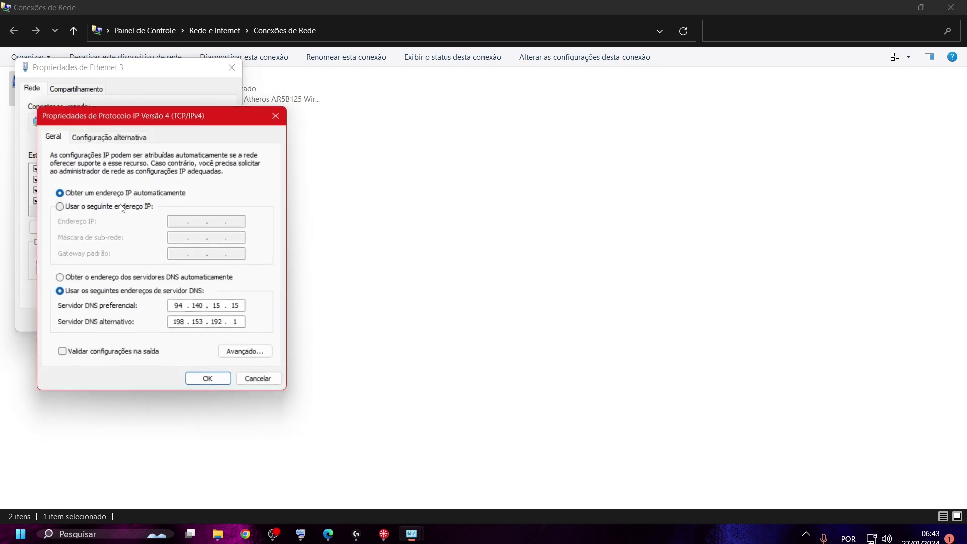
- Clear the fixed DNS servers by choosing automatic DNS, and reselect the option to use specified DNS server addresses
click(112, 279)
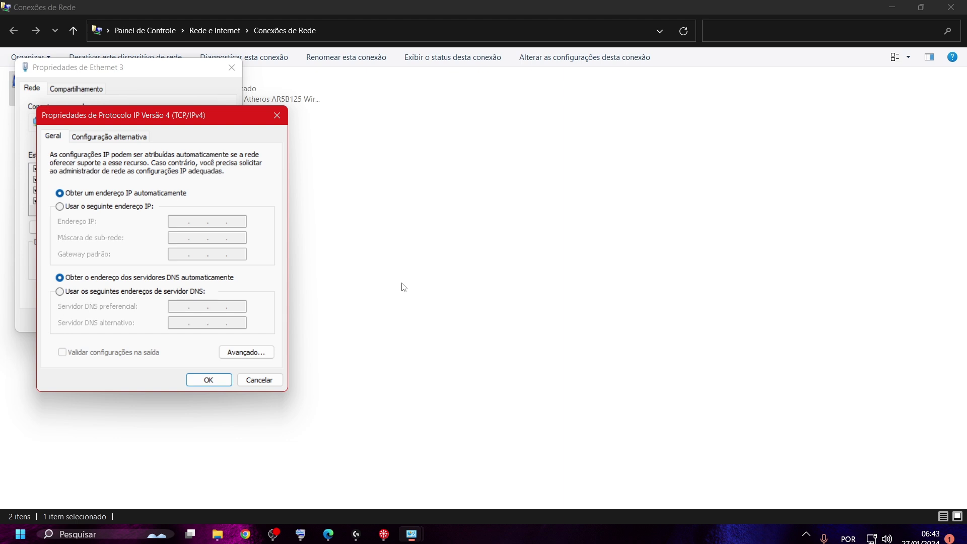
click(385, 537)
click(113, 292)
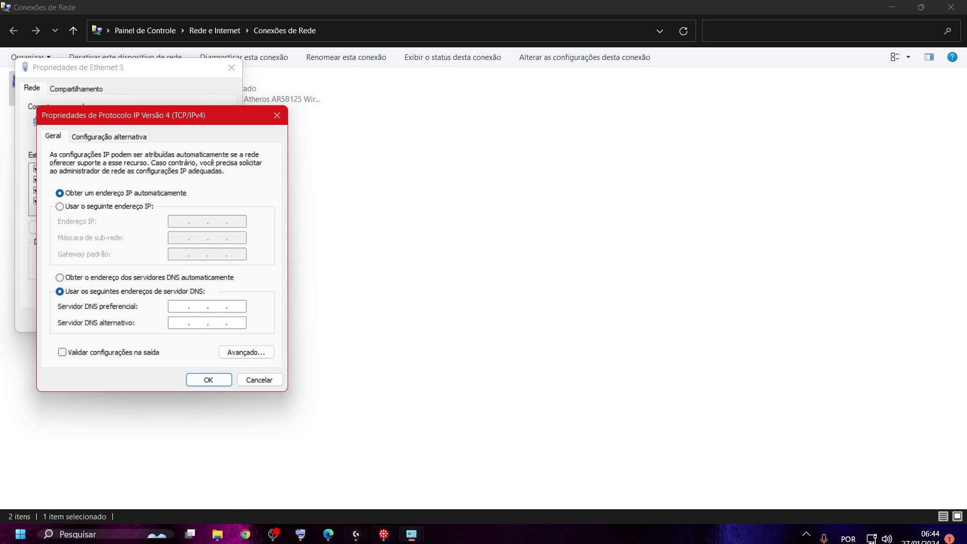
- Switch to DNS Benchmark to view the nameserver response times, and exit the program
click(384, 535)
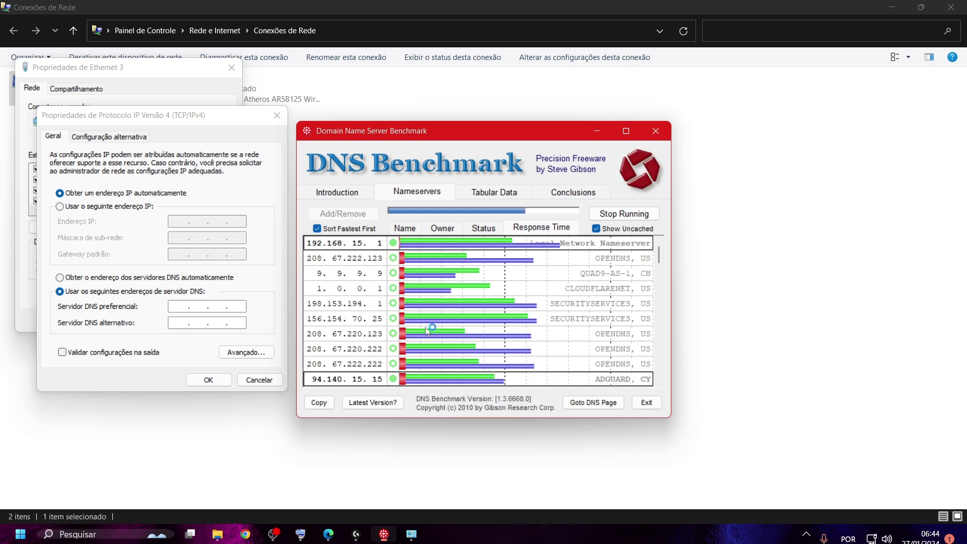
click(643, 408)
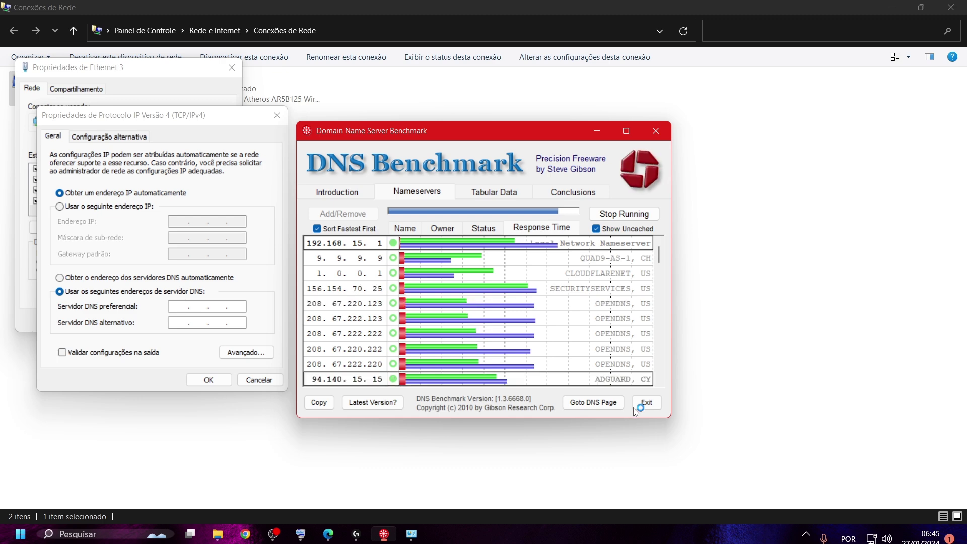
click(646, 403)
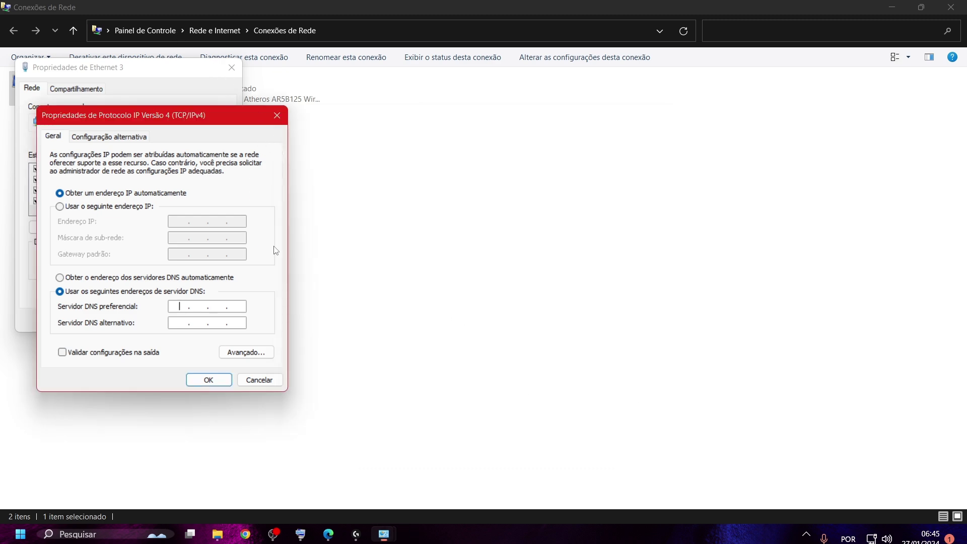
- Confirm the TCP/IPv4 and Ethernet 3 properties and dismiss the network settings windows
click(209, 380)
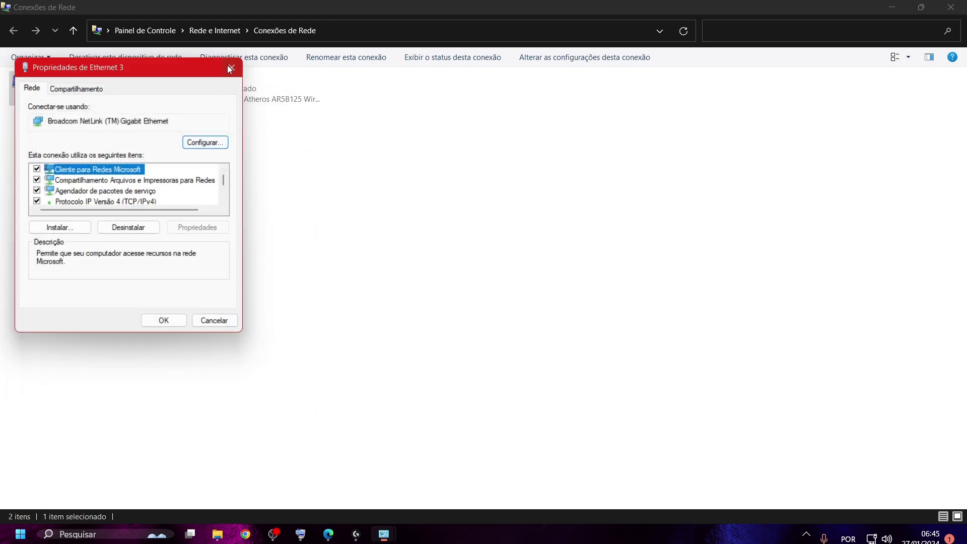
mouse_move(300, 534)
click(166, 323)
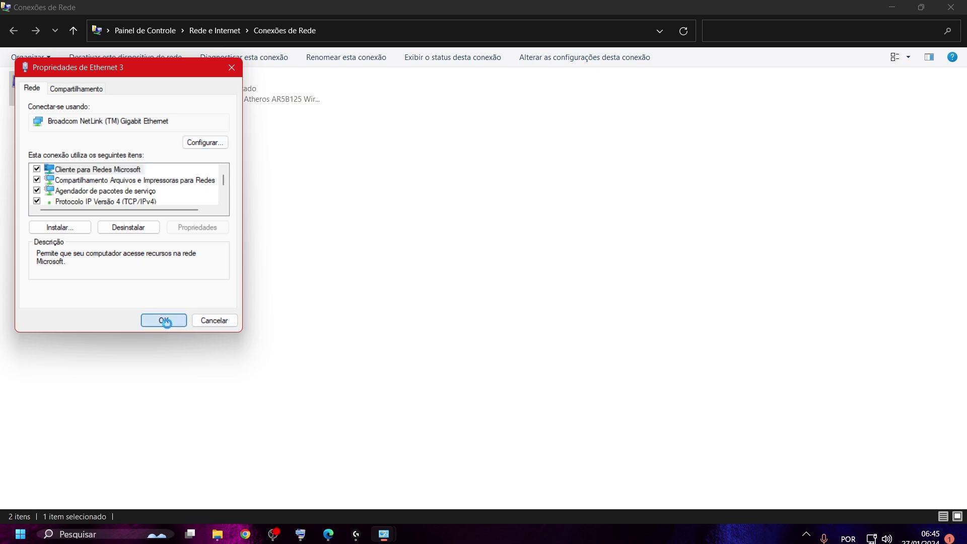
click(889, 5)
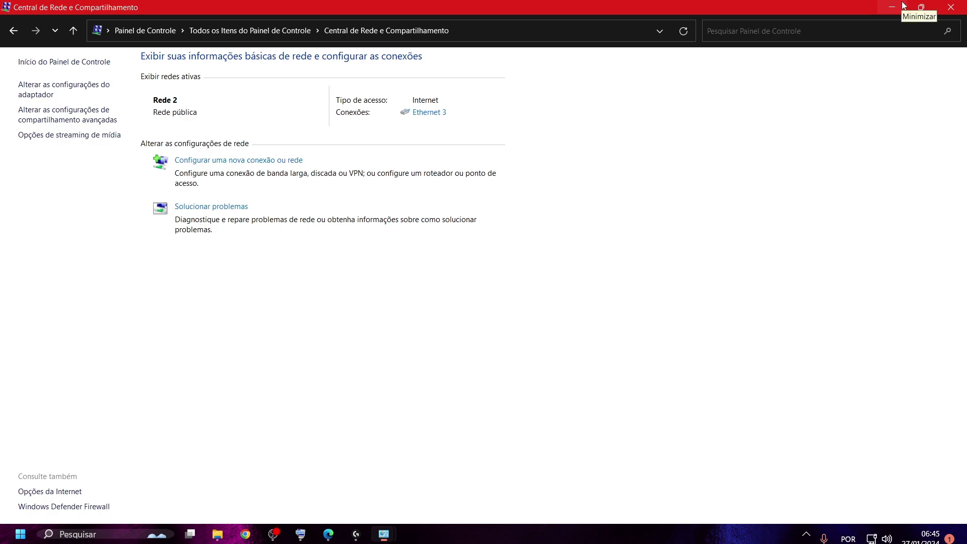
click(945, 5)
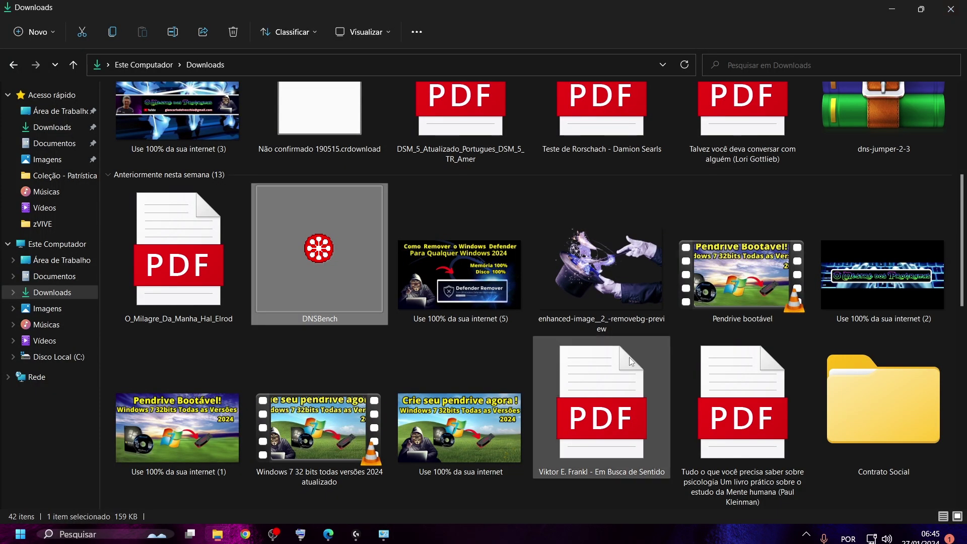
- Launch DnsJumper from its folder in Downloads and select the Broadcom NetLink (TM) Gigabit Ethernet network adapter
scroll(740, 251, up, 3)
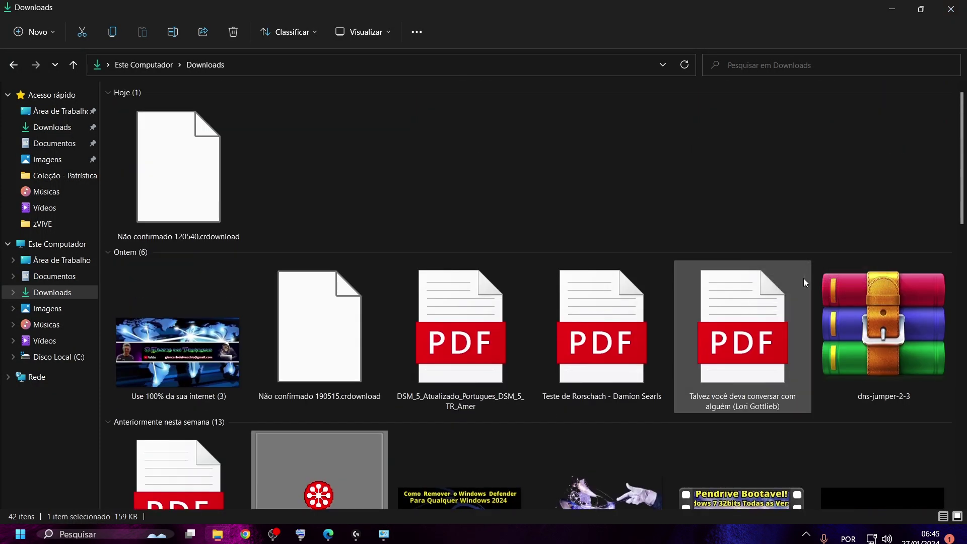
scroll(820, 394, down, 10)
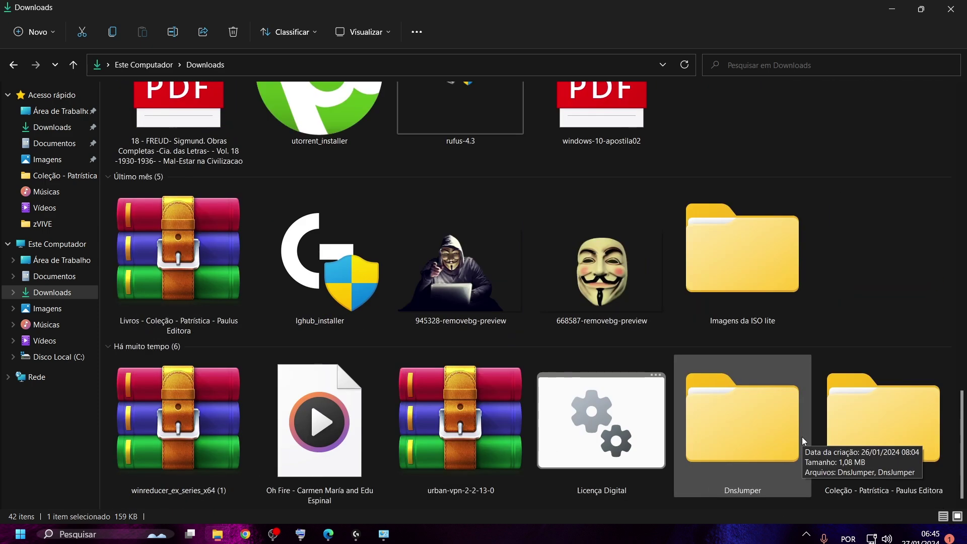
double_click(750, 436)
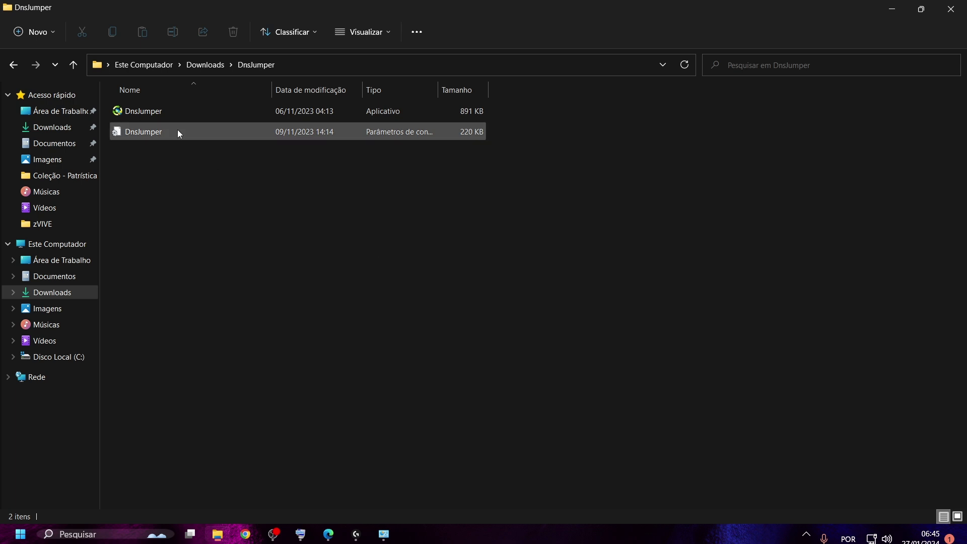
click(177, 117)
double_click(177, 113)
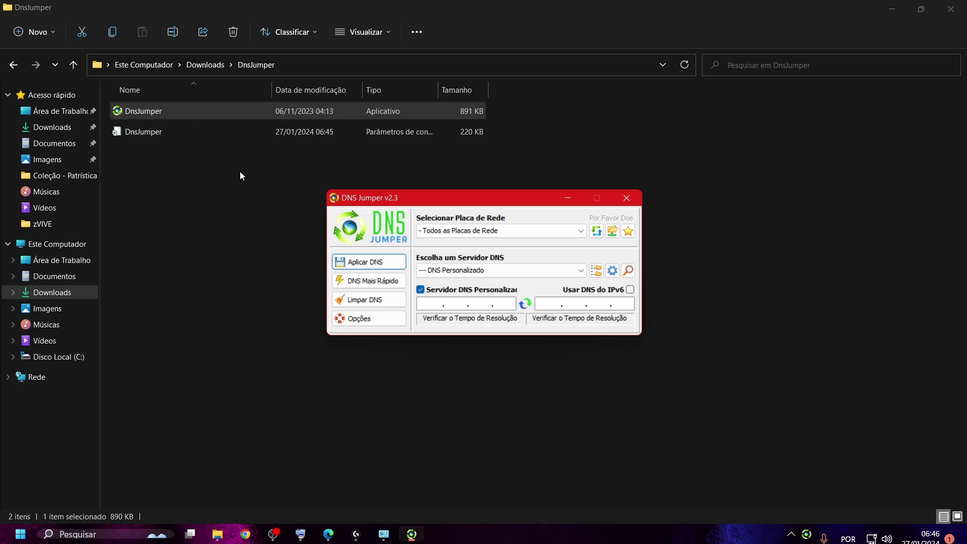
click(554, 234)
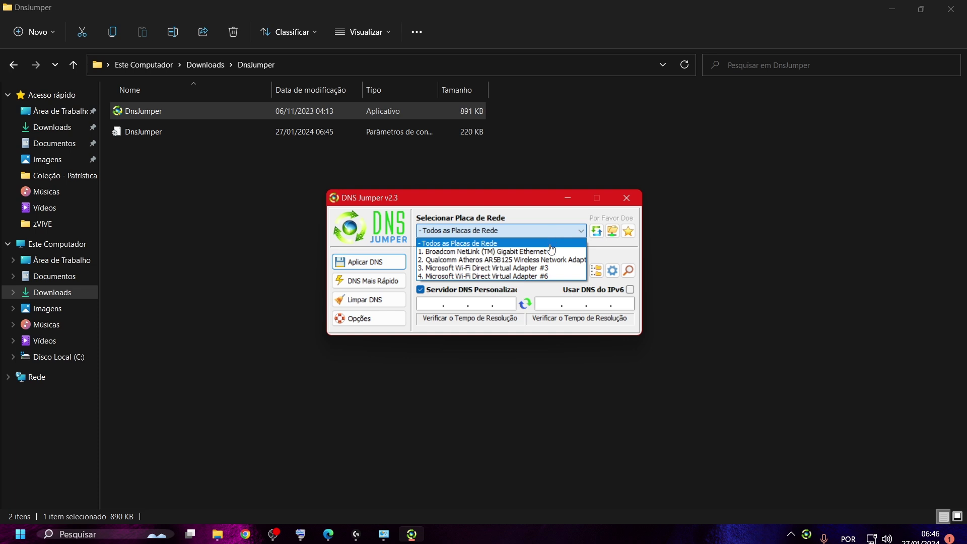
click(553, 252)
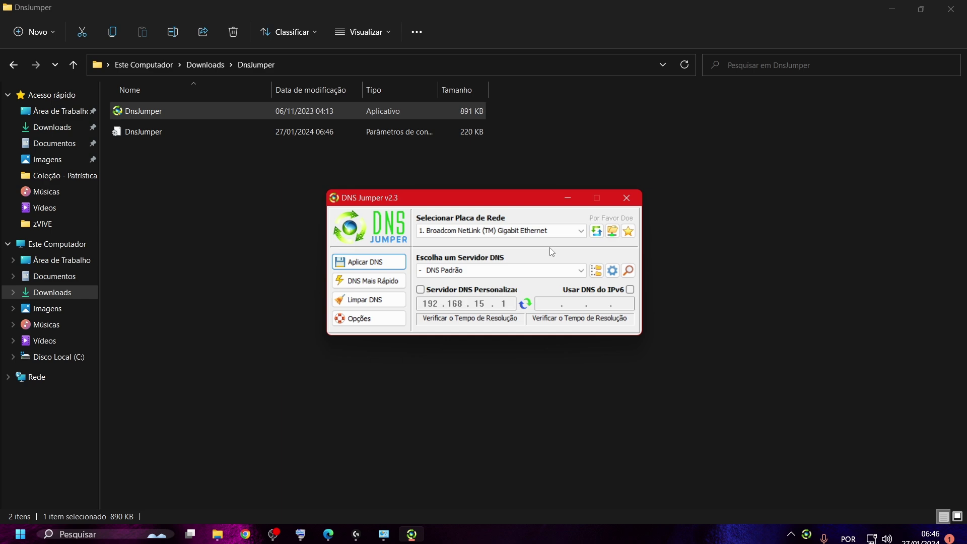
- Run the fastest-DNS test and apply the resulting servers 9.9.9.9 and 156.154.71.1 to the network adapter
click(398, 282)
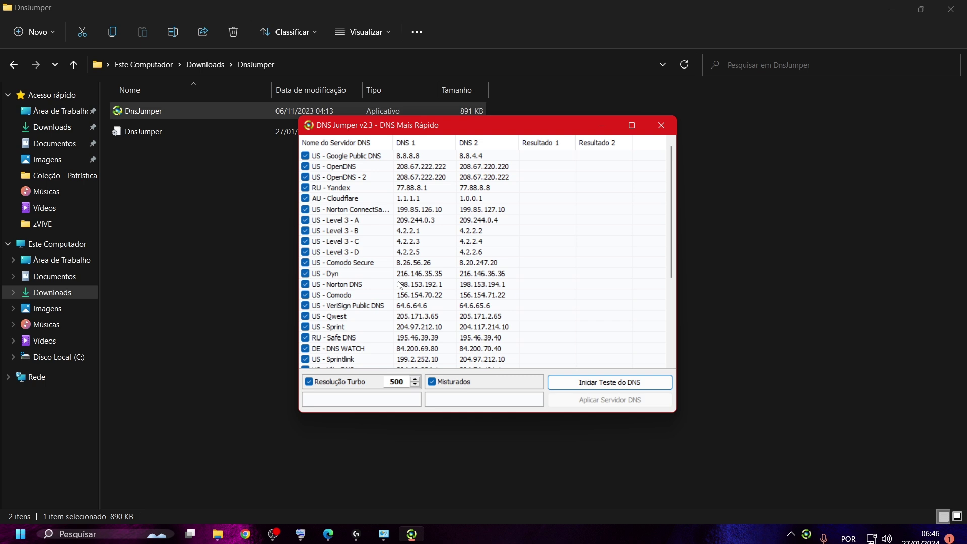
click(588, 383)
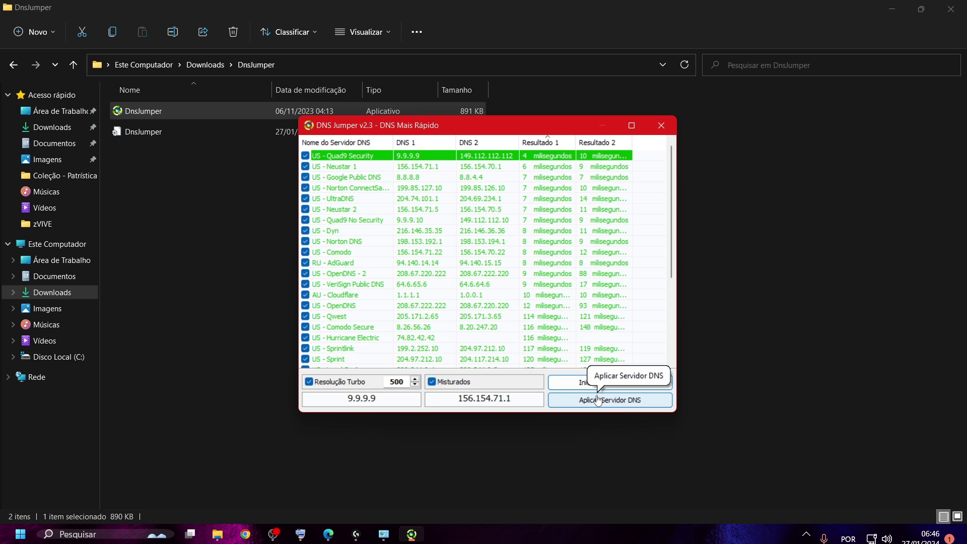
click(598, 400)
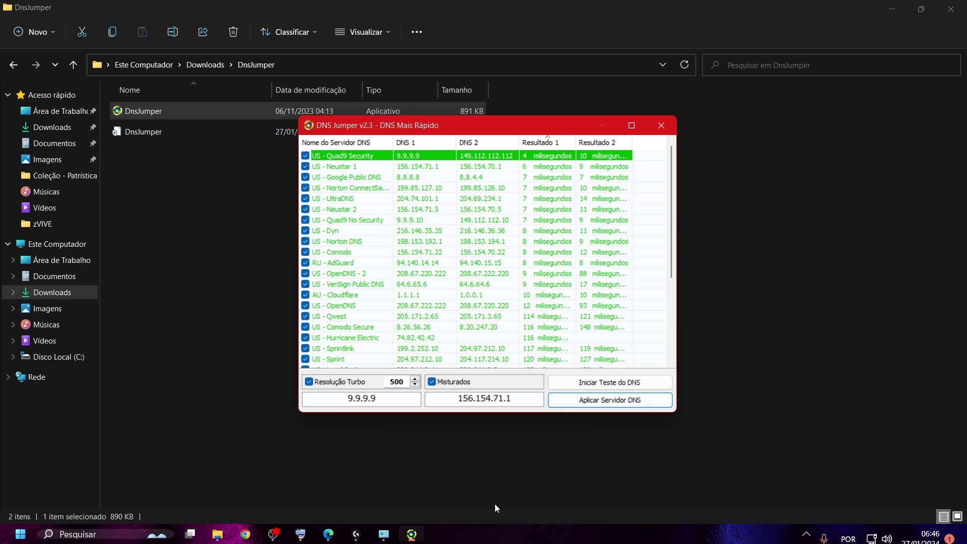
- Switch to the Windows network connections and open the TCP/IPv4 properties of Ethernet 3 to check the DNS server addresses
click(383, 535)
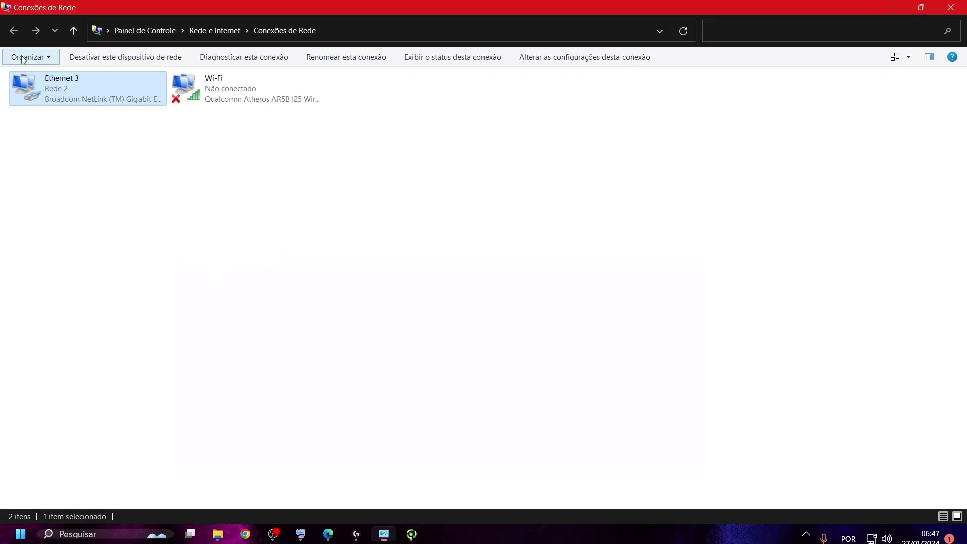
right_click(40, 81)
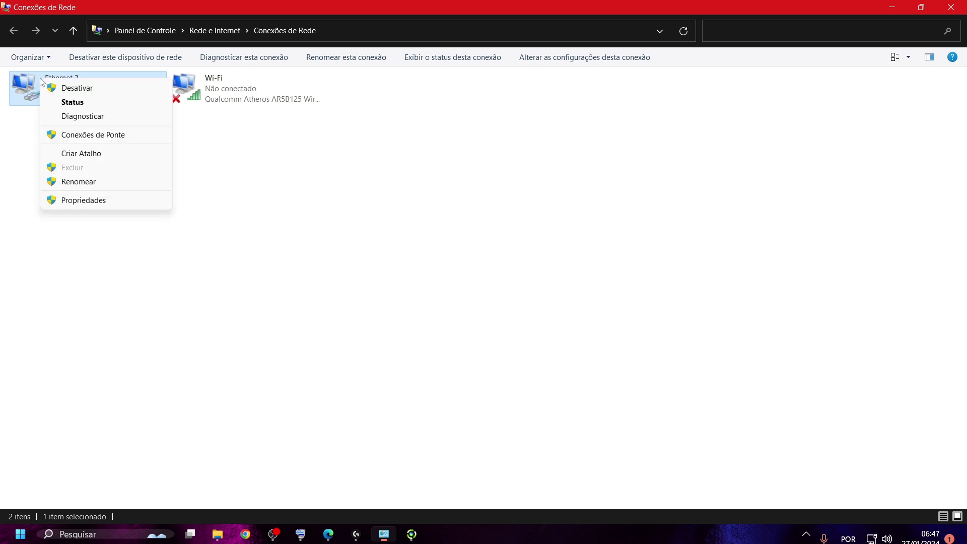
click(109, 203)
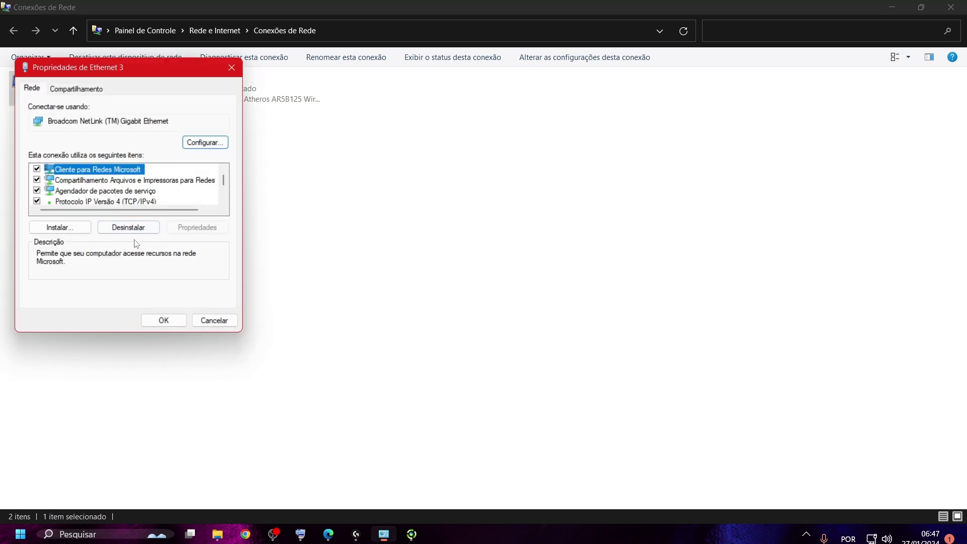
double_click(111, 201)
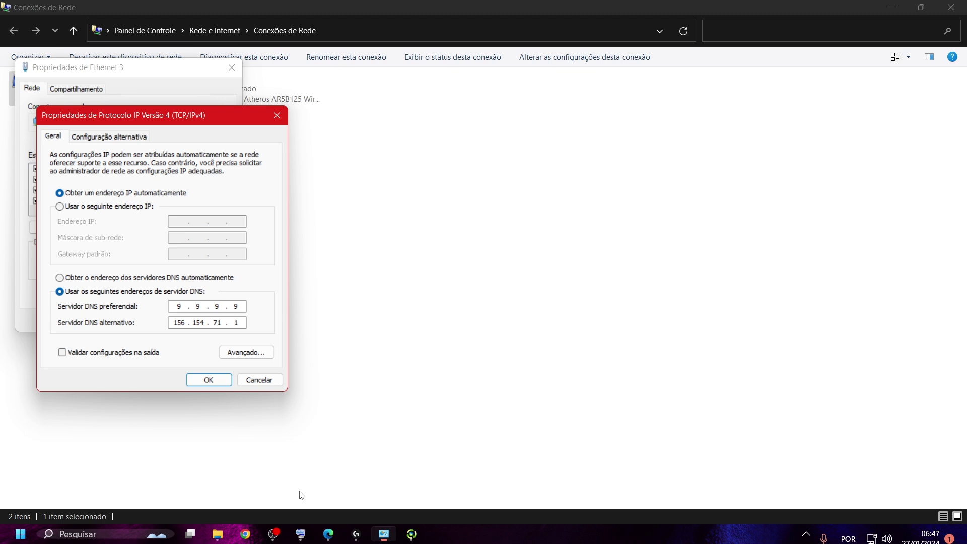
- Return to DNS Jumper, rerun the DNS test, and apply the servers 199.85.127.10 and 198.153.192.1
click(412, 535)
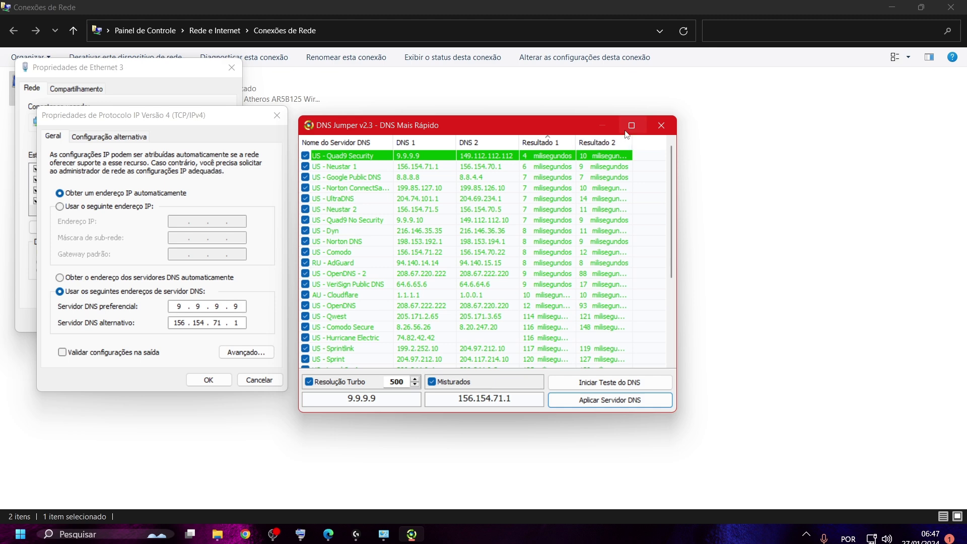
scroll(617, 361, down, 3)
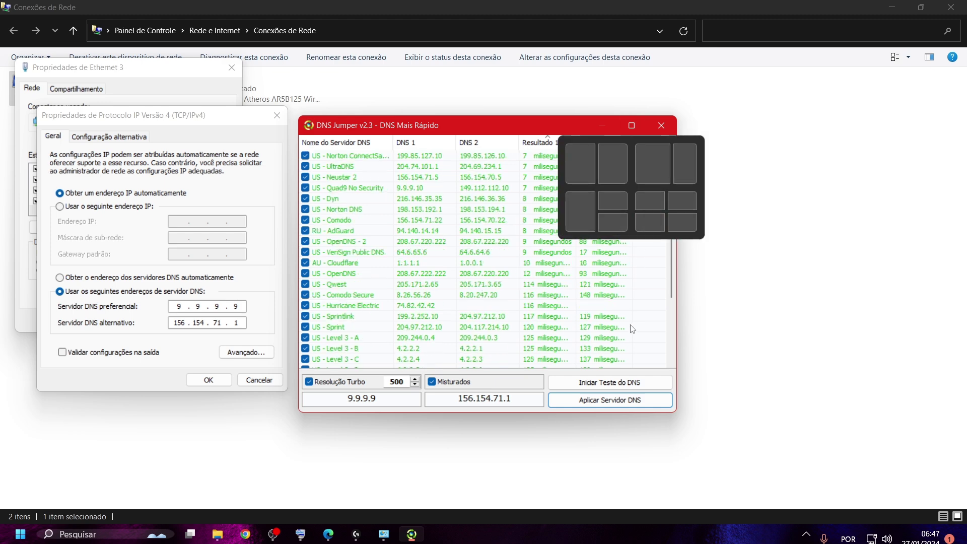
click(605, 386)
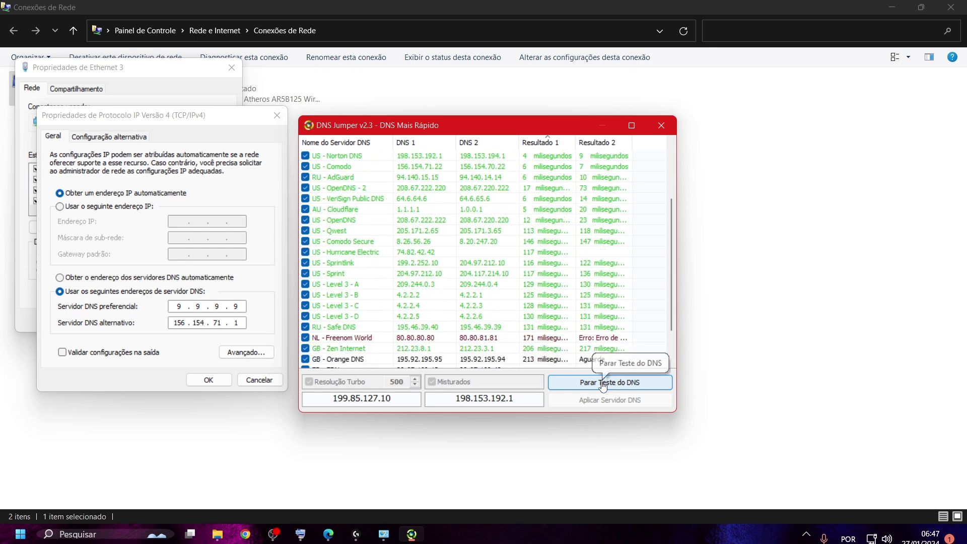
click(603, 385)
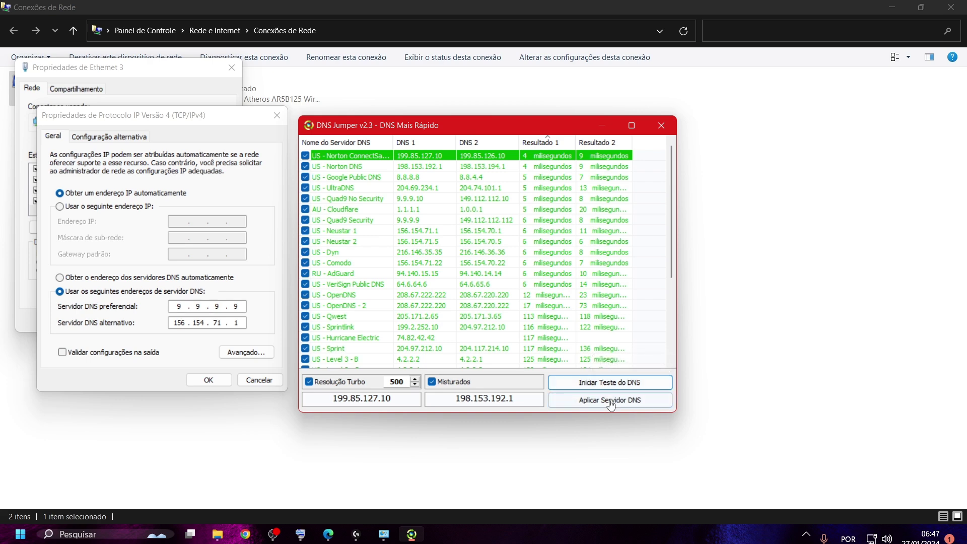
click(611, 405)
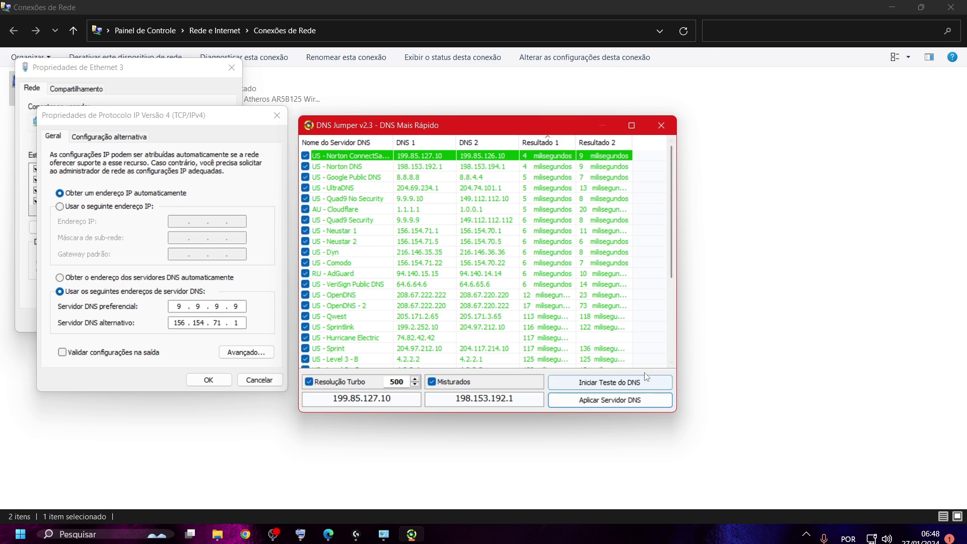
- Close the fastest-DNS results and flush the DNS cache
click(660, 124)
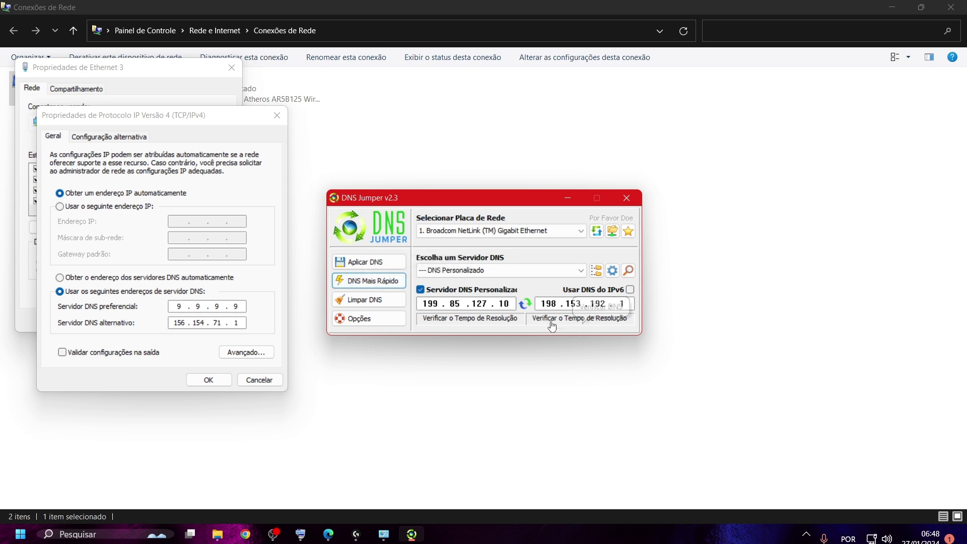
click(397, 302)
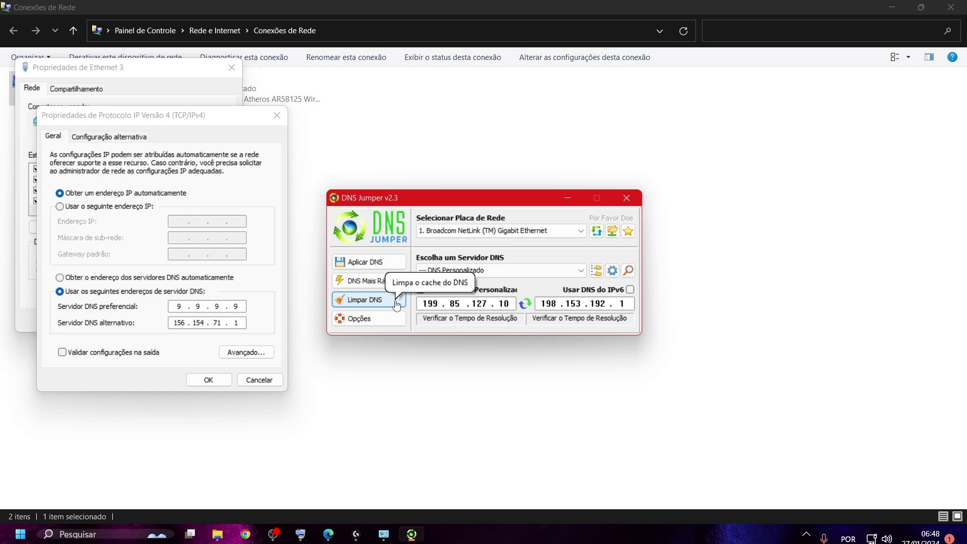
- Run the fastest-DNS test again, cancel the open TCP/IPv4 properties, and apply the servers 9.9.9.10 and 94.140.15.15
click(375, 277)
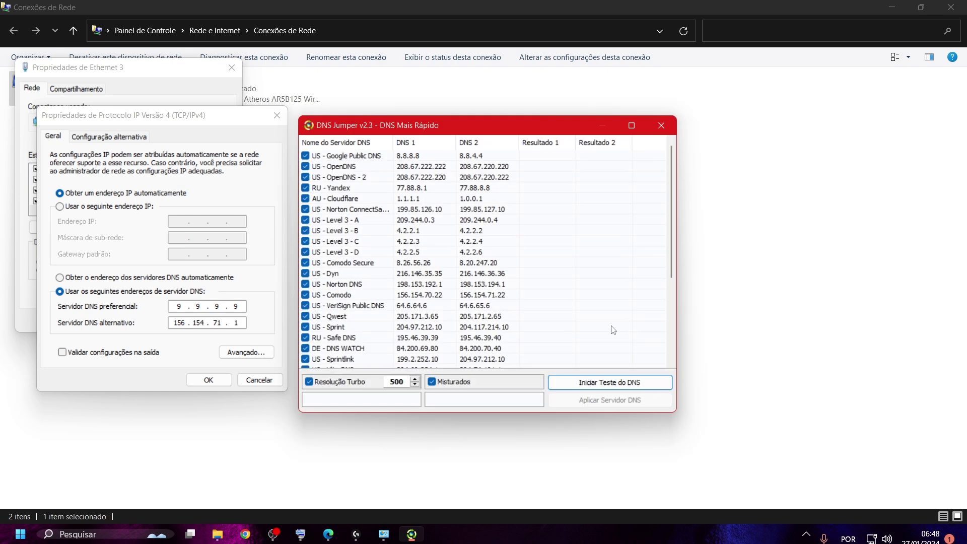
click(653, 386)
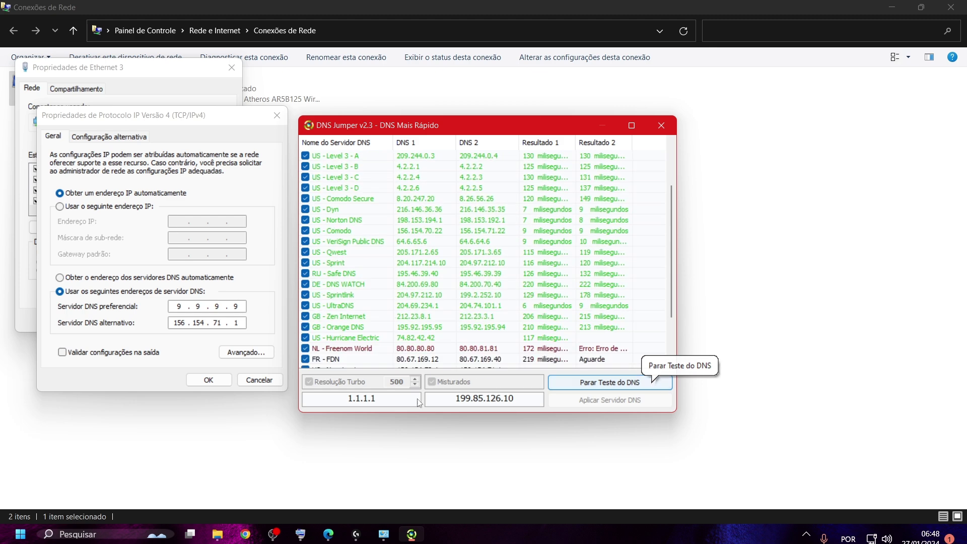
click(259, 381)
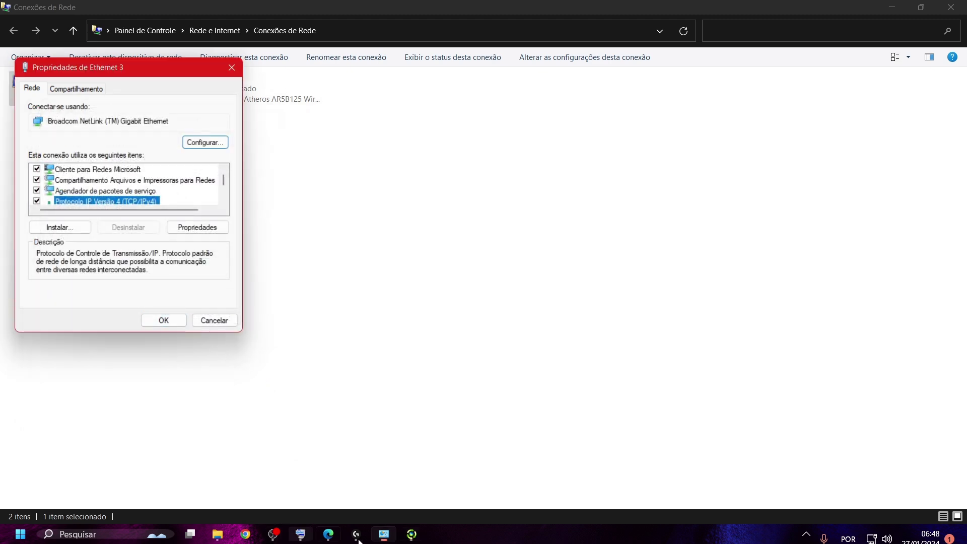
click(411, 534)
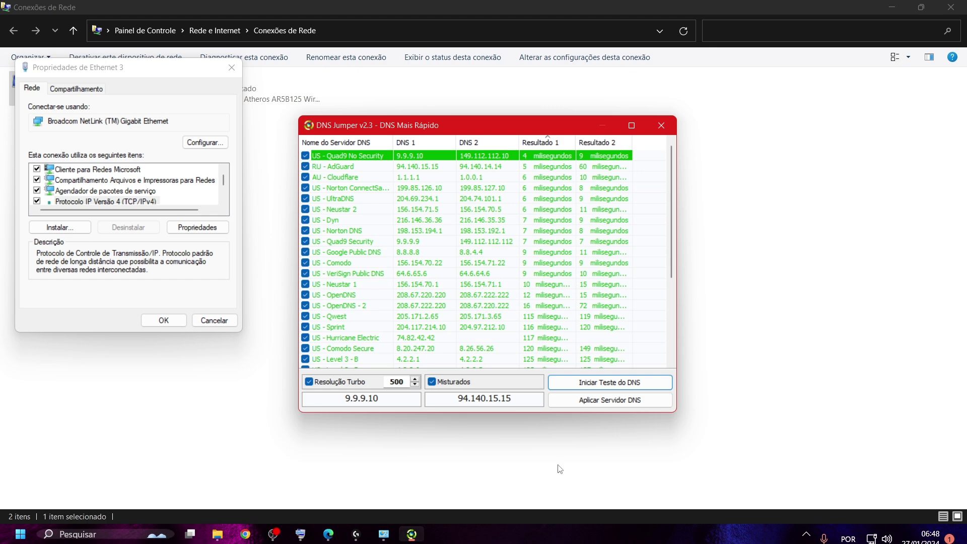
click(598, 403)
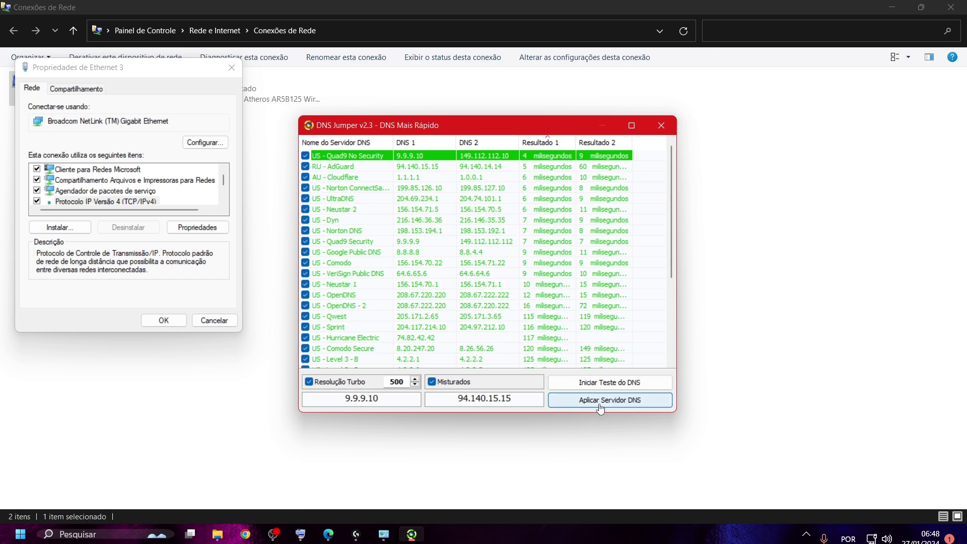
- Reopen the TCP/IPv4 properties of Ethernet 3 to check which DNS server addresses are set
double_click(130, 201)
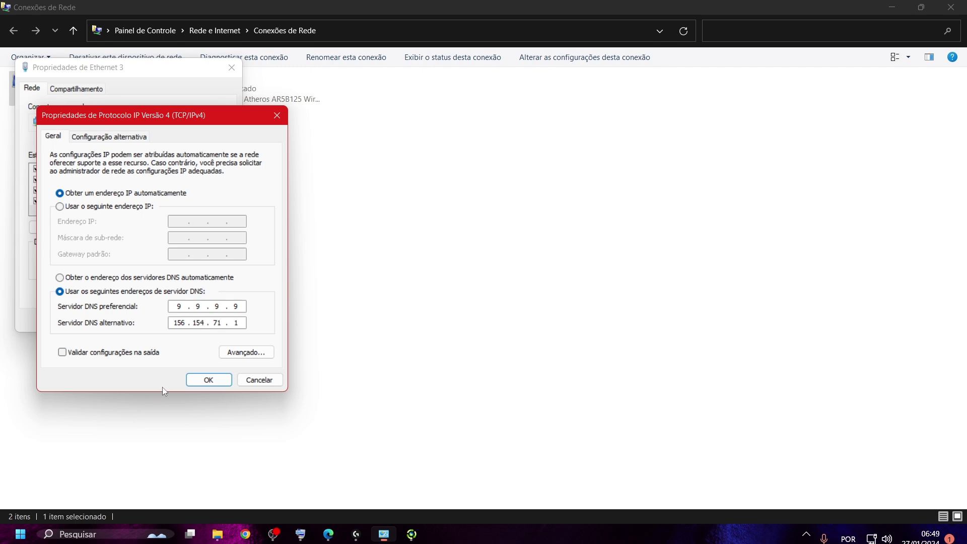
click(272, 535)
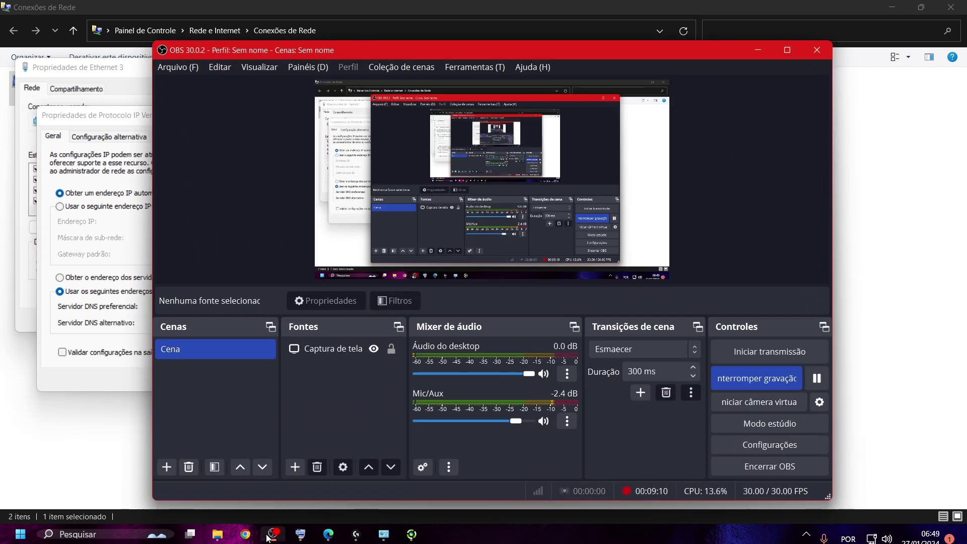